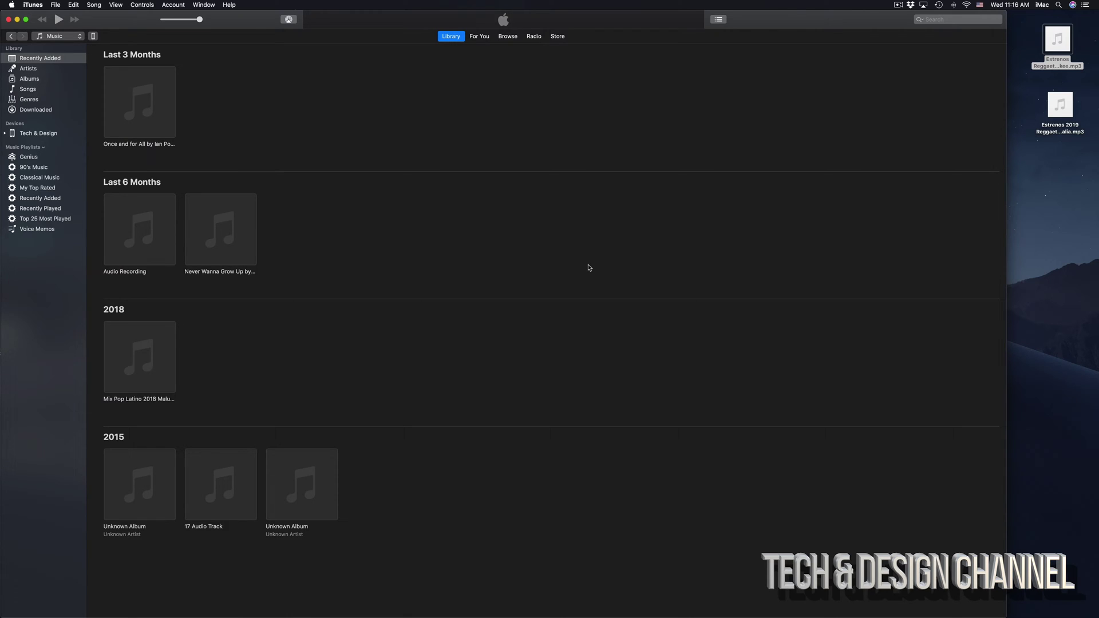
Step: Drop the first .mp3 song from the desktop onto the iTunes library window
mouse_move(528, 616)
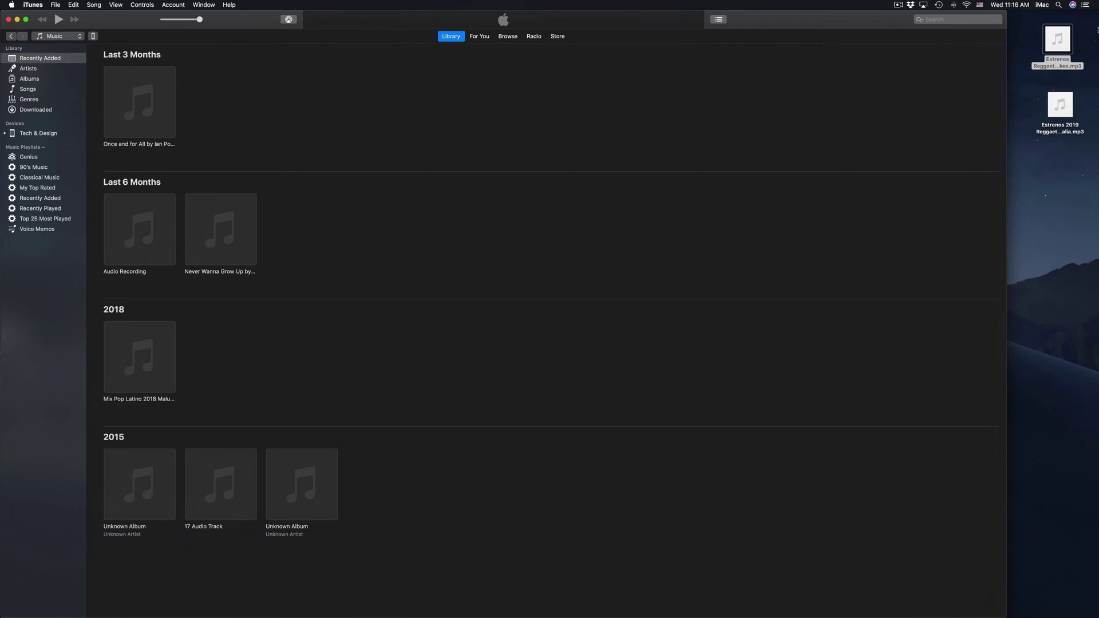
mouse_move(1064, 101)
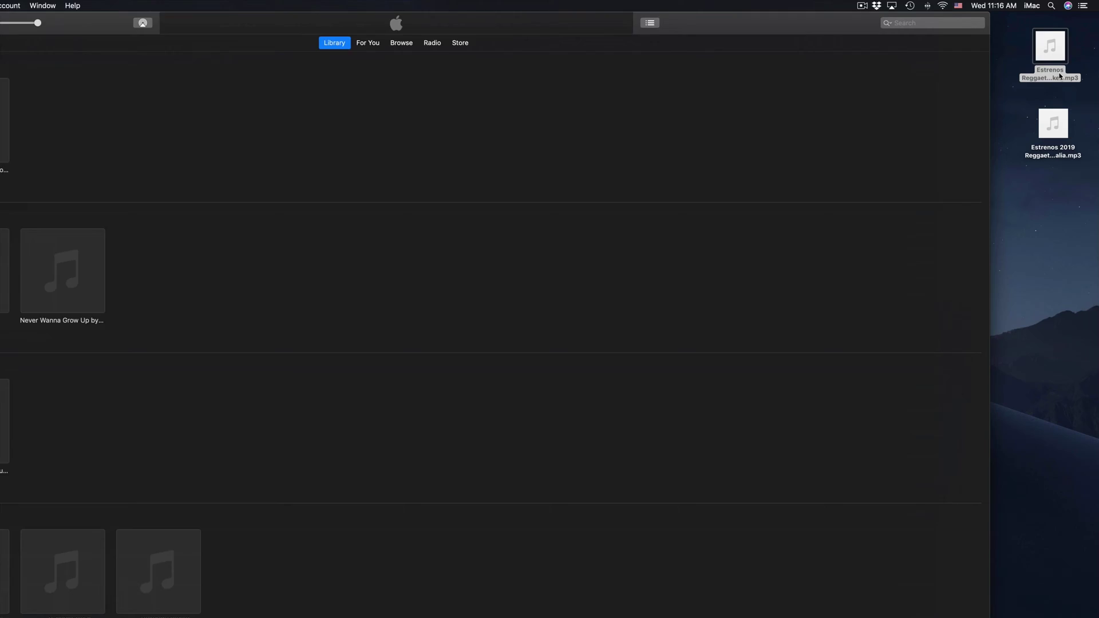
mouse_move(1058, 62)
left_mouse_down()
mouse_move(754, 102)
mouse_move(288, 106)
mouse_move(265, 118)
left_mouse_up()
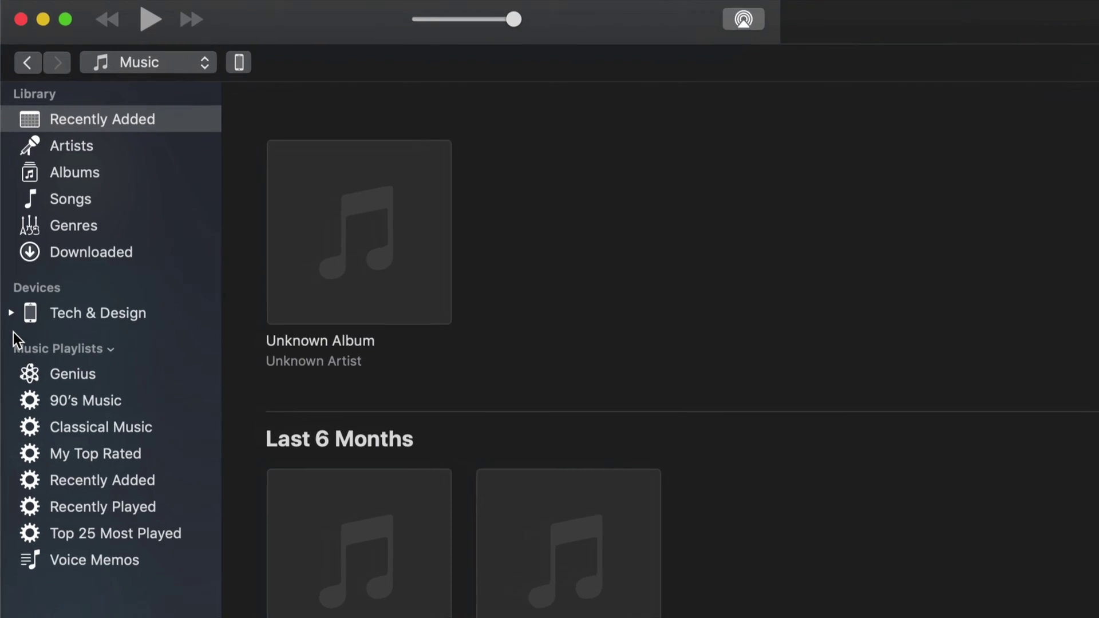
Step: Select the Tech & Design iPhone and show its iPhone 6s Summary page
mouse_move(25, 356)
left_click(77, 305)
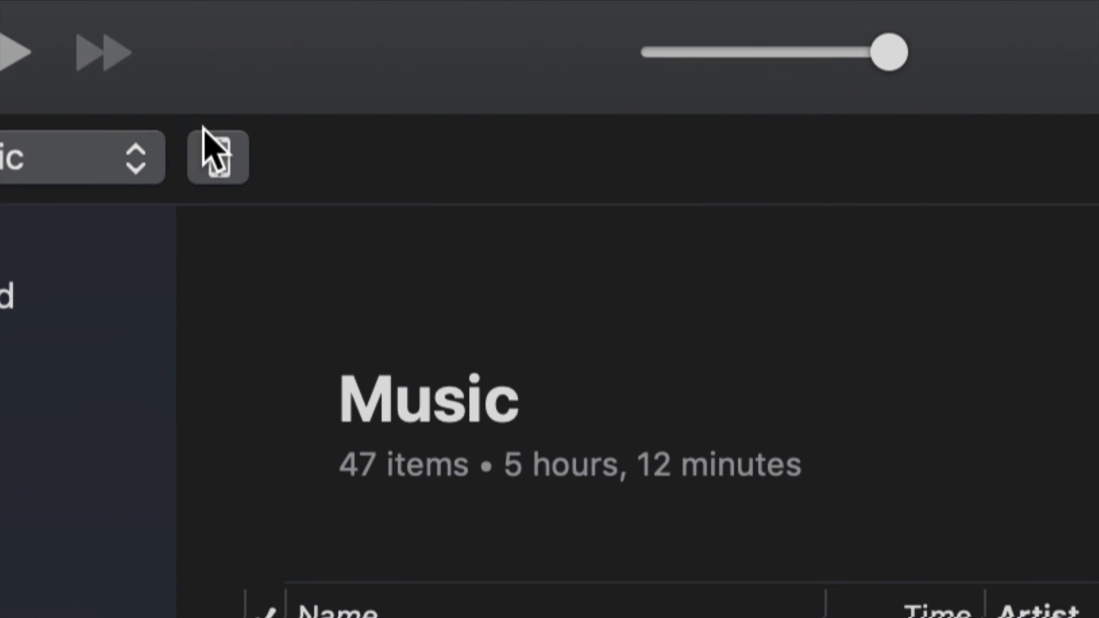
left_click(223, 156)
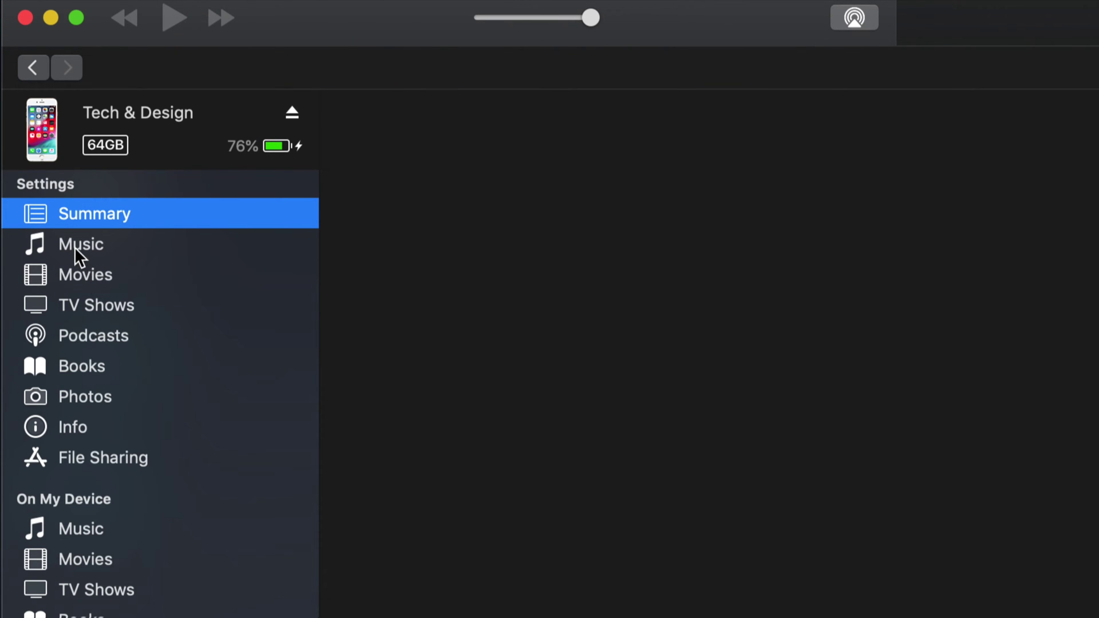
Step: In the iPhone's Music settings, choose 'Selected playlists, artists, albums, and genres'
left_click(74, 246)
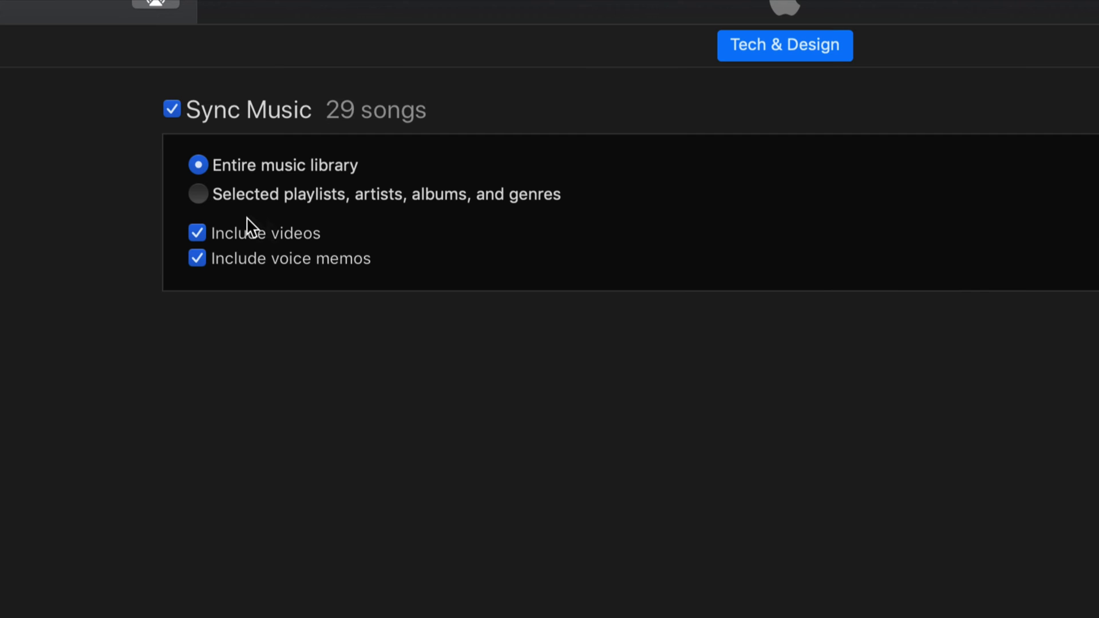
left_click(199, 194)
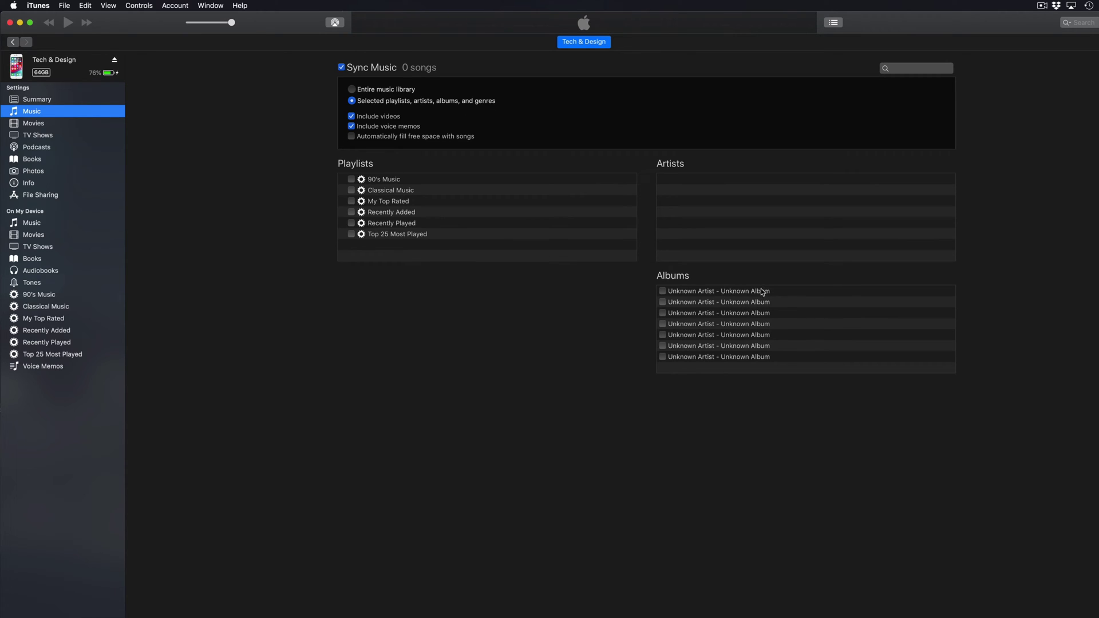
Step: Tick then untick two albums, and sync the entire music library of 29 songs instead
left_click(662, 292)
left_click(663, 302)
left_click(663, 302)
left_click(663, 291)
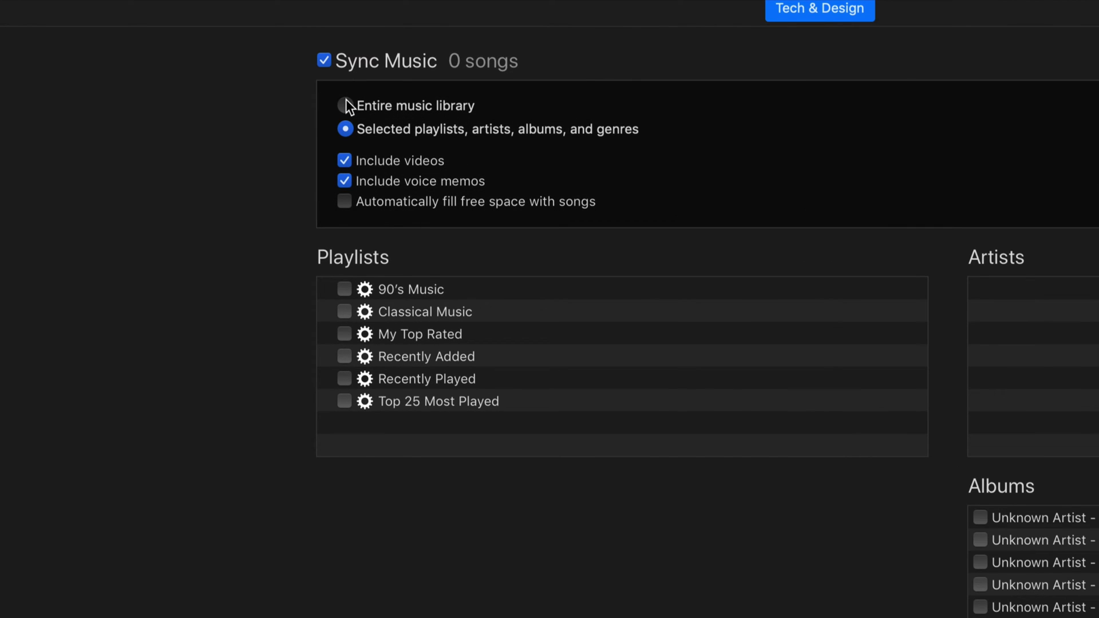
left_click(346, 102)
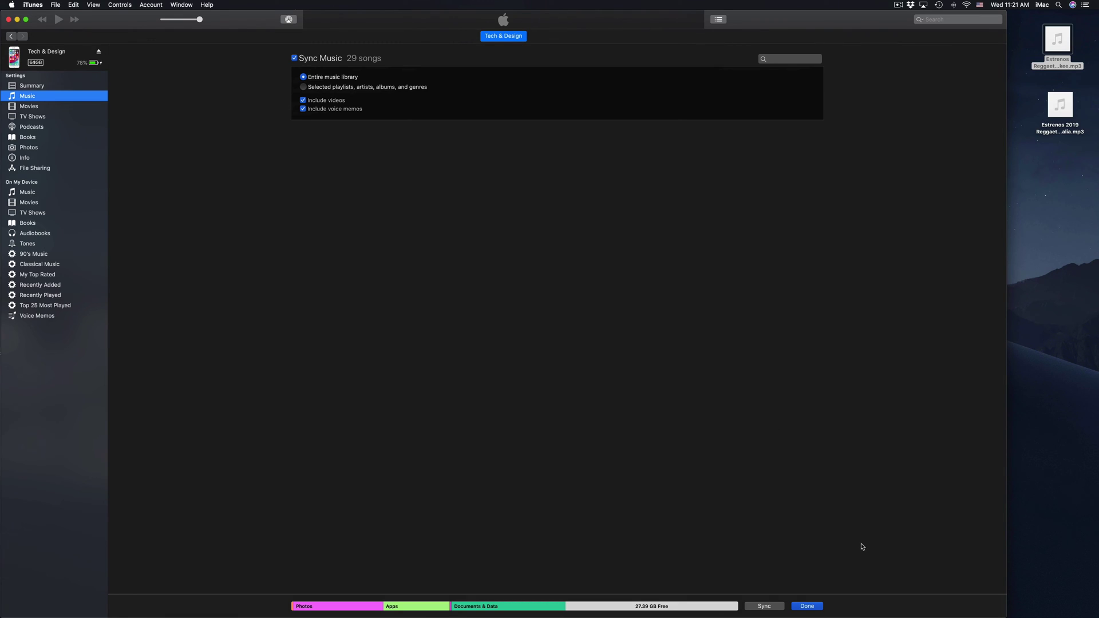
left_click(812, 611)
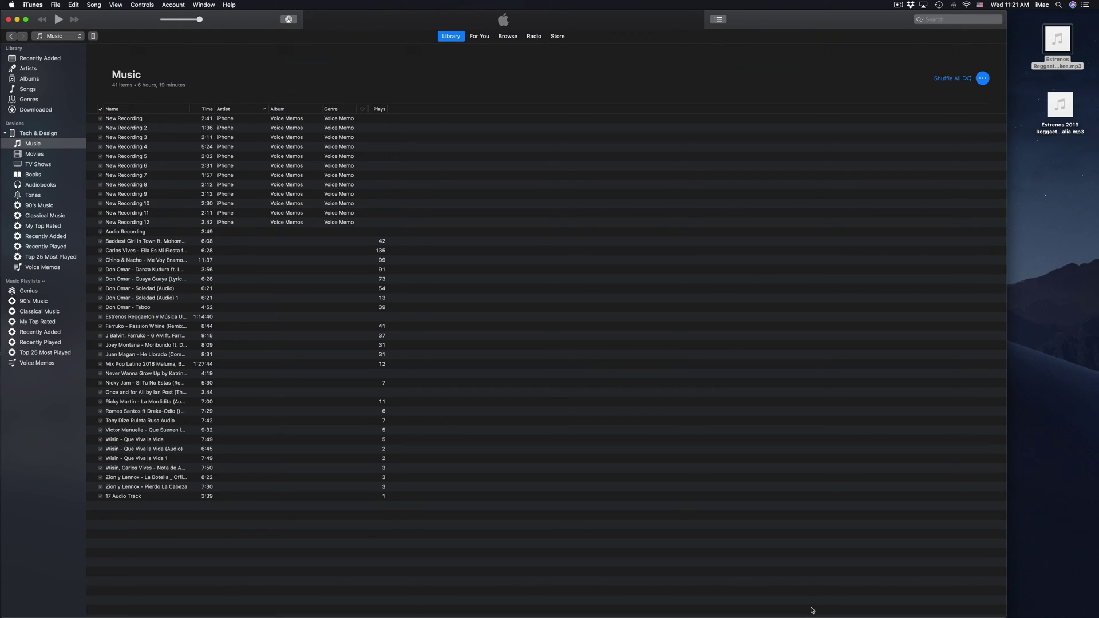